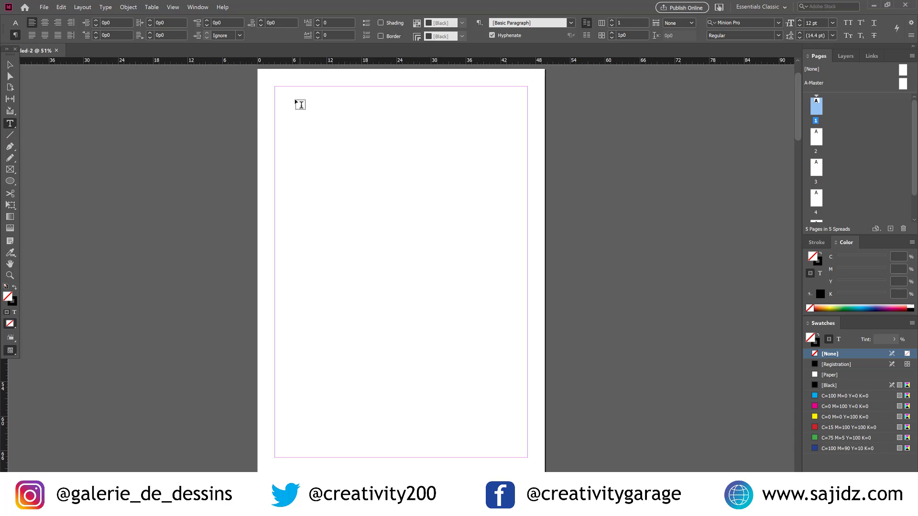
Draw a top-of-page frame reading 'ADobe Indesign' and size its text to 16 pt
{"action": "left_click_drag", "start_coordinate": [281, 91], "coordinate": [476, 180]}
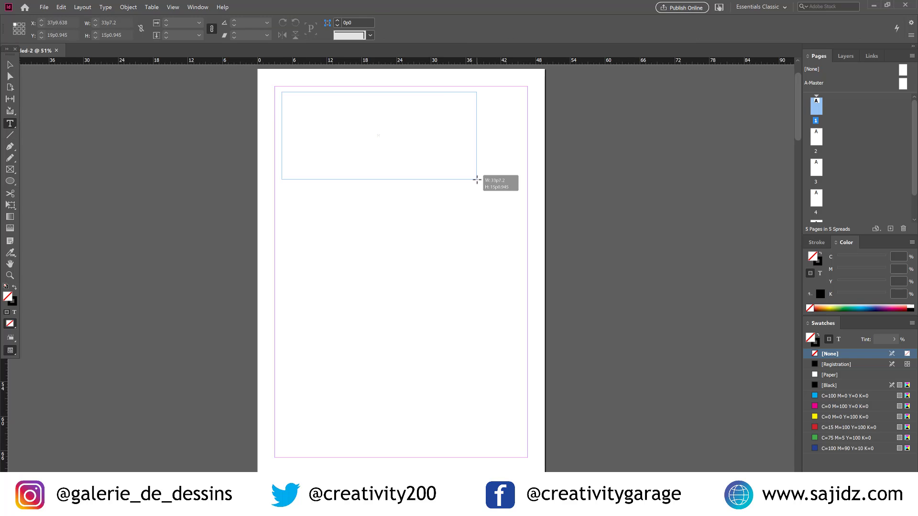
{"action": "type", "text": "ADo"}
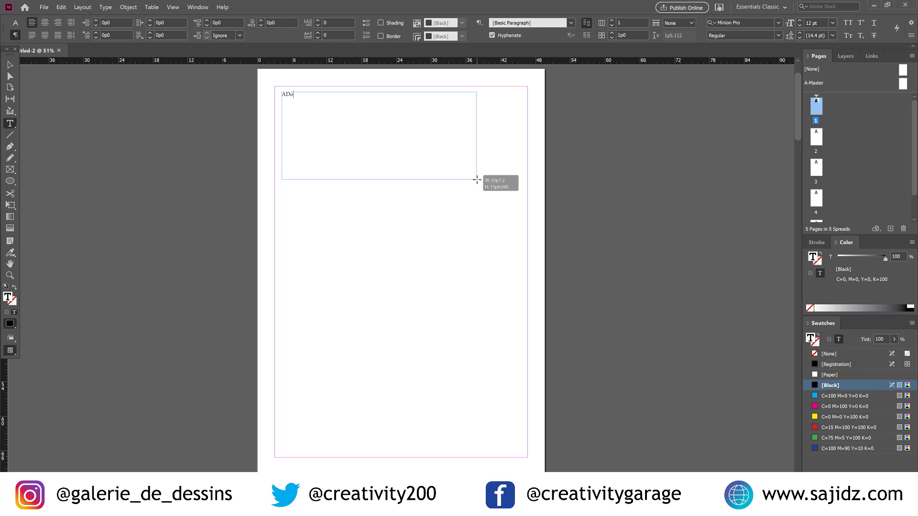
{"action": "type", "text": "be Indesign"}
{"action": "key", "text": "ctrl+a"}
{"action": "key", "text": "ctrl+shift+period"}
{"action": "key", "text": "ctrl+shift+period"}
{"action": "key", "text": "ctrl+shift+period"}
{"action": "key", "text": "ctrl+shift+period"}
{"action": "key", "text": "ctrl+shift+period"}
{"action": "key", "text": "ctrl+shift+period"}
{"action": "key", "text": "ctrl+shift+period"}
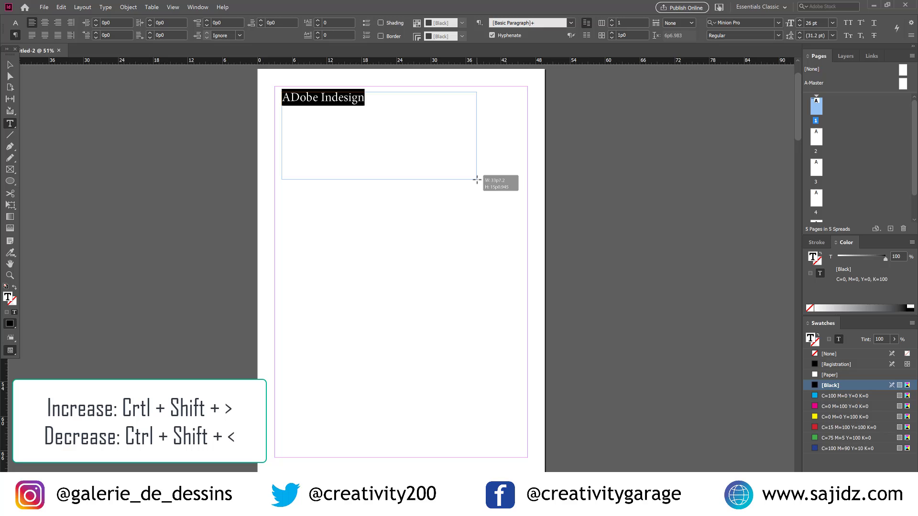
{"action": "key", "text": "ctrl+shift+comma"}
{"action": "key", "text": "ctrl+shift+comma"}
{"action": "key", "text": "ctrl+shift+comma"}
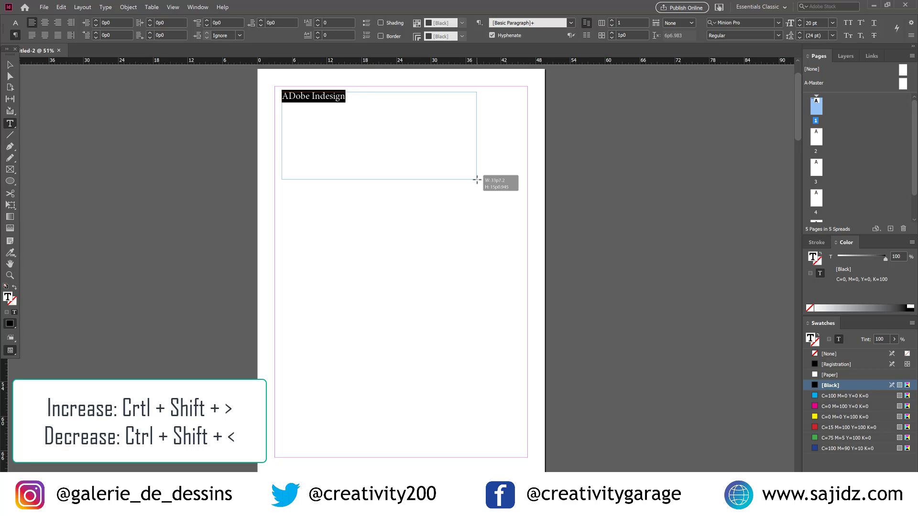
{"action": "key", "text": "ctrl+shift+comma"}
{"action": "key", "text": "ctrl+shift+comma"}
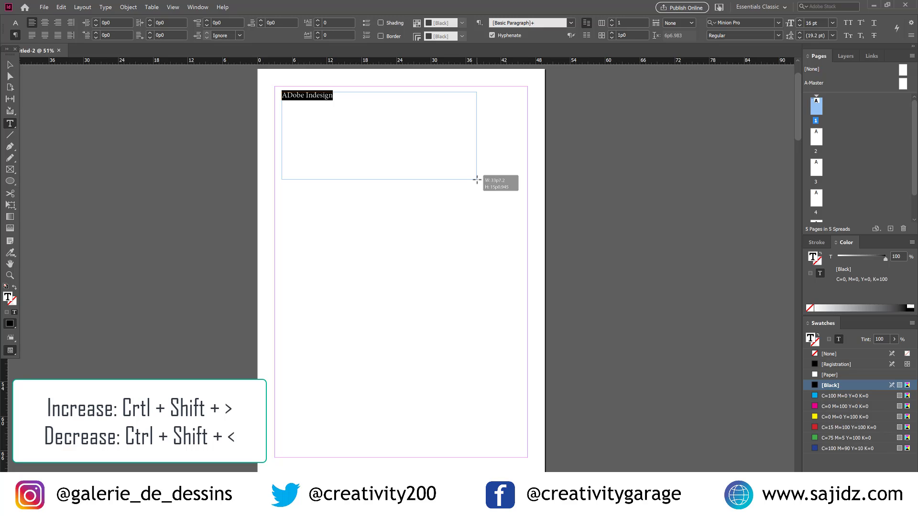
{"action": "key", "text": "ctrl+shift+period"}
{"action": "key", "text": "ctrl+shift+period"}
{"action": "key", "text": "ctrl+shift+period"}
{"action": "key", "text": "ctrl+shift+period"}
{"action": "key", "text": "ctrl+shift+period"}
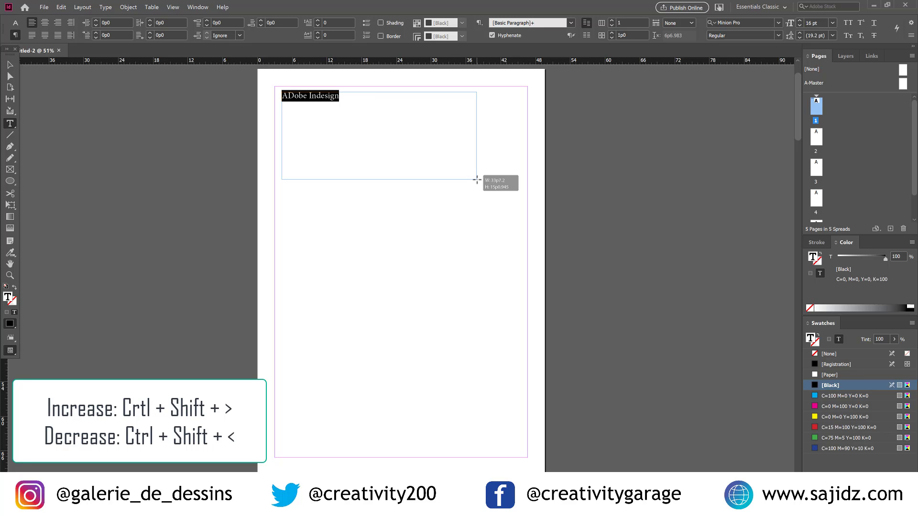
{"action": "key", "text": "ctrl+shift+comma"}
{"action": "key", "text": "ctrl+shift+comma"}
{"action": "key", "text": "ctrl+shift+comma"}
{"action": "key", "text": "ctrl+shift+comma"}
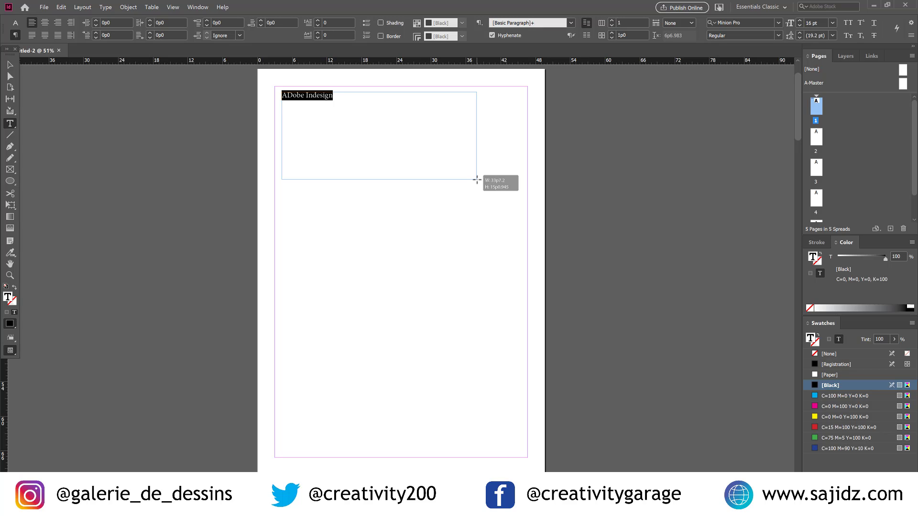
{"action": "left_click", "coordinate": [392, 230]}
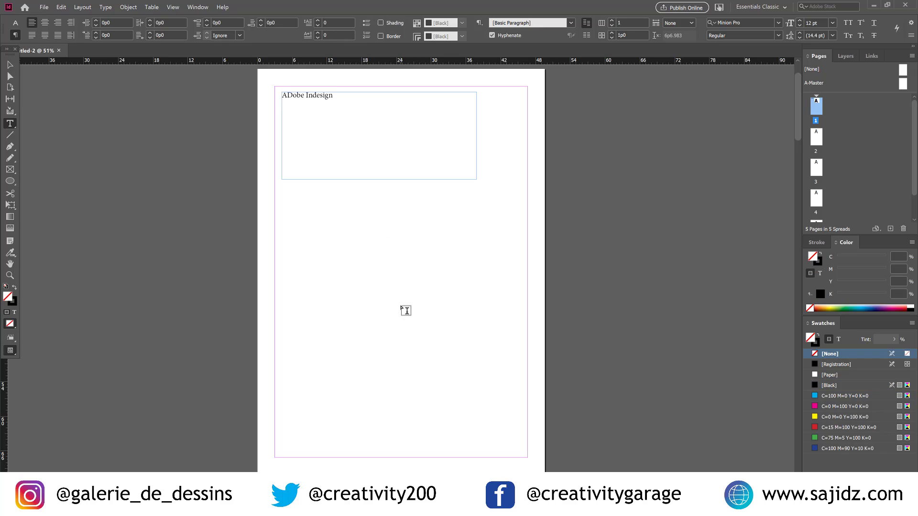
{"action": "scroll", "coordinate": [839, 138], "scroll_direction": "down", "scroll_amount": 1}
{"action": "scroll", "coordinate": [834, 146], "scroll_direction": "up", "scroll_amount": 1}
{"action": "scroll", "coordinate": [828, 158], "scroll_direction": "up", "scroll_amount": 2}
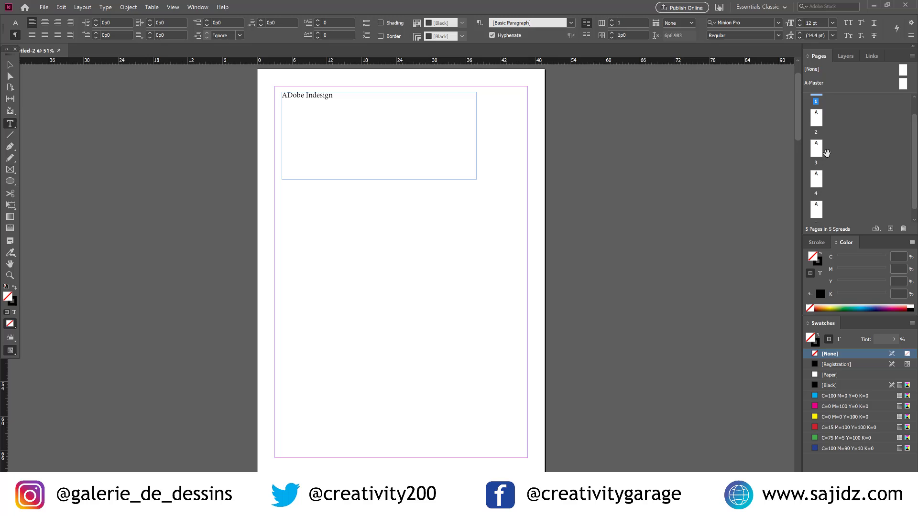
{"action": "scroll", "coordinate": [836, 188], "scroll_direction": "down", "scroll_amount": 2}
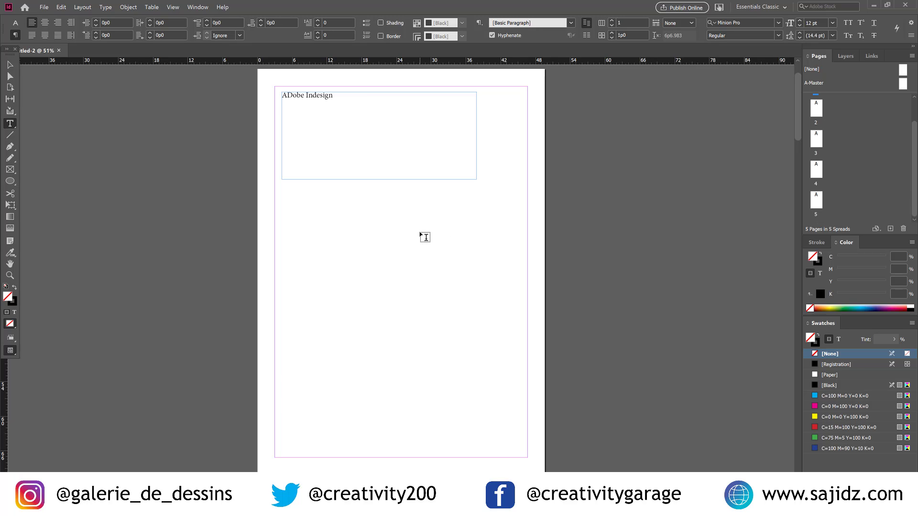
{"action": "key", "text": "ctrl+j"}
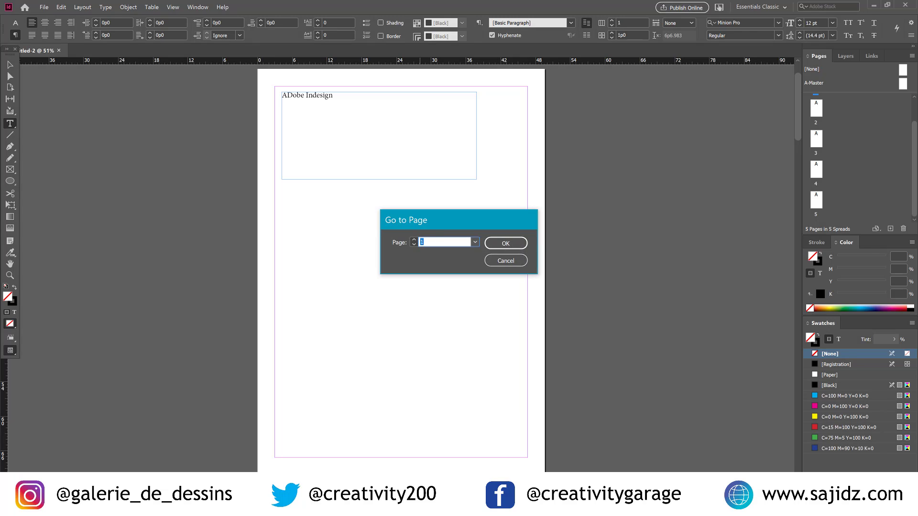
{"action": "type", "text": "5"}
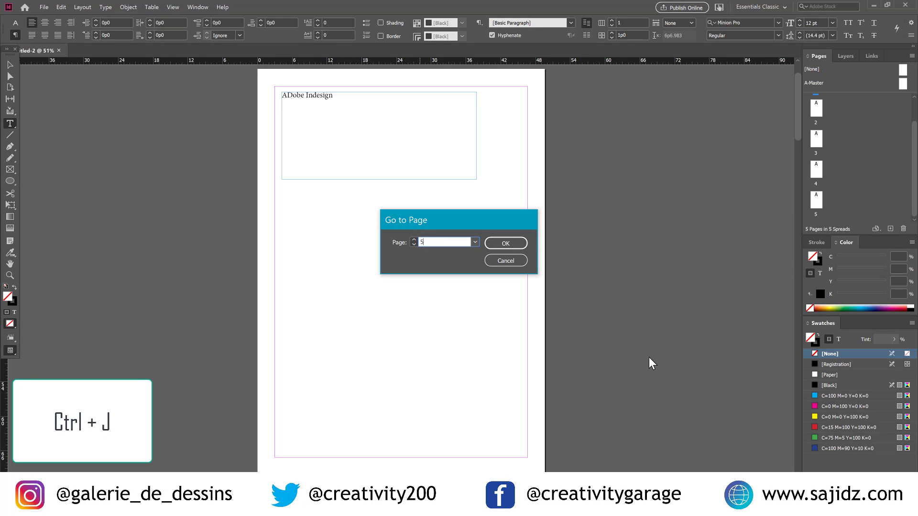
{"action": "left_click", "coordinate": [520, 240]}
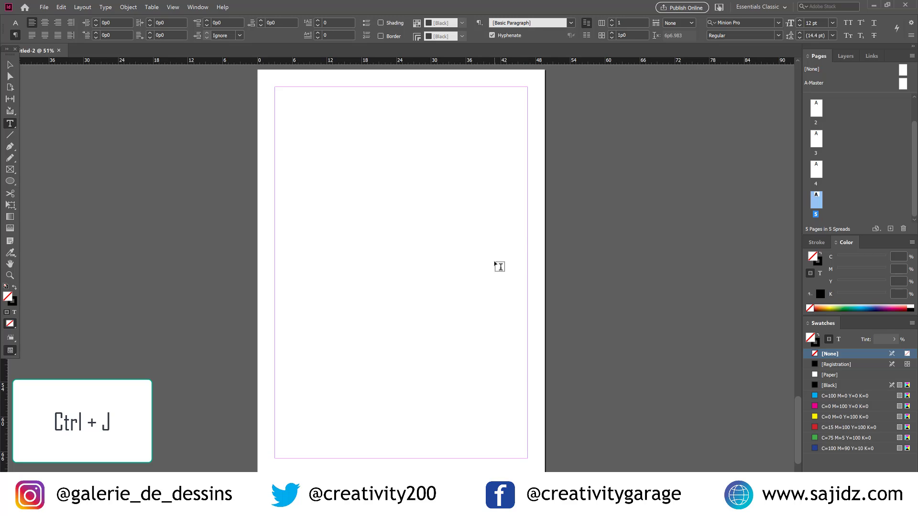
{"action": "key", "text": "ctrl+j"}
{"action": "type", "text": "1"}
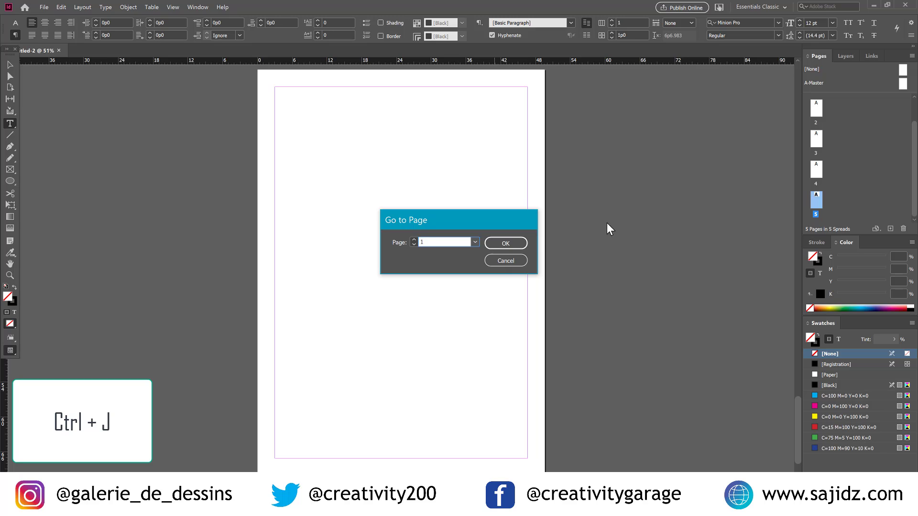
{"action": "left_click", "coordinate": [519, 244]}
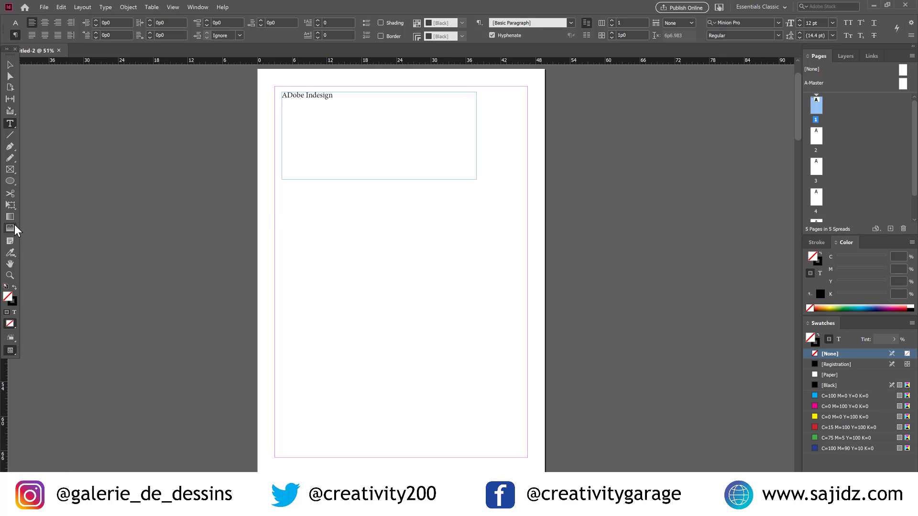
With the Ellipse tool, draw a circle of about 20p1.2 by 19p10.8 below the text frame
{"action": "left_click", "coordinate": [8, 181]}
{"action": "right_click", "coordinate": [8, 182]}
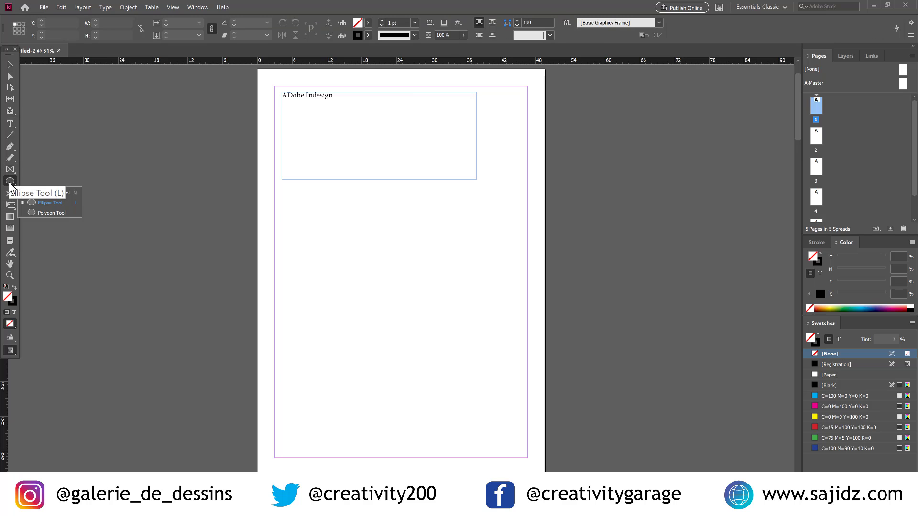
{"action": "left_click", "coordinate": [76, 203]}
{"action": "left_click_drag", "start_coordinate": [347, 218], "coordinate": [463, 333]}
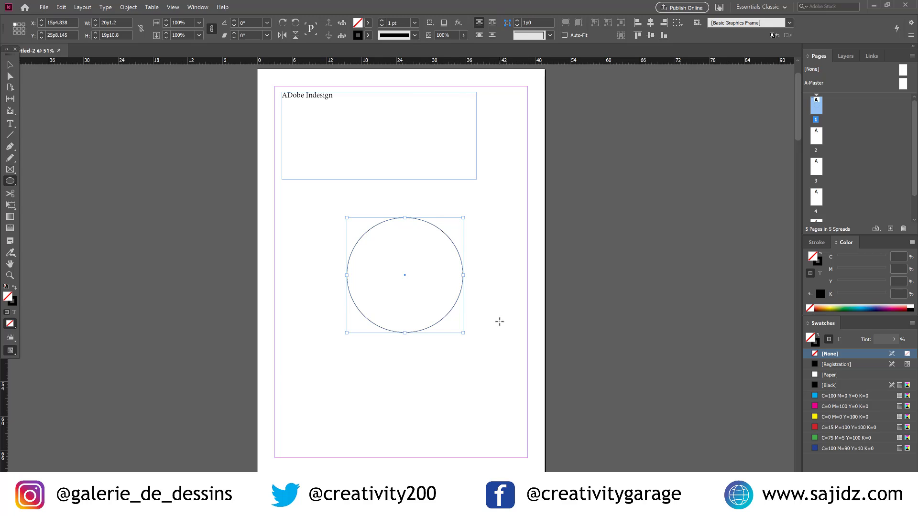
Fill the circle with the magenta C=0 M=100 Y=0 K=0 swatch
{"action": "key", "text": "x"}
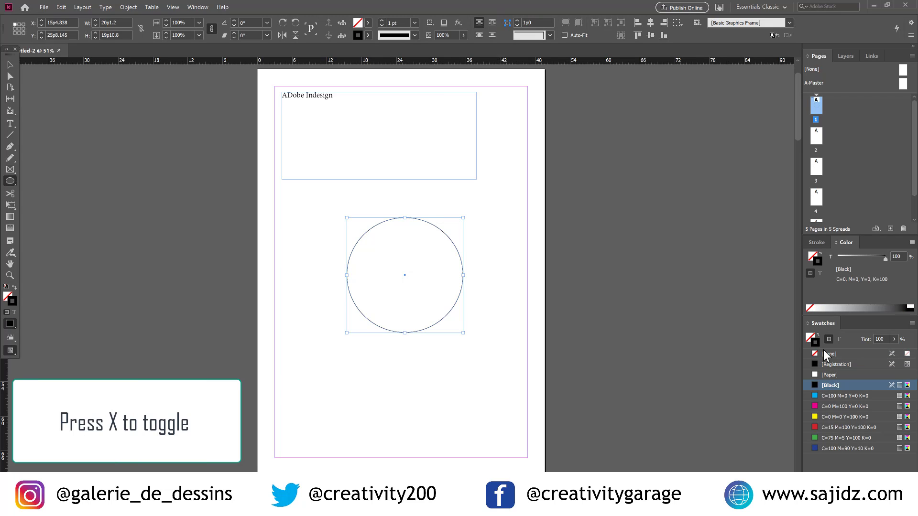
{"action": "key", "text": "x"}
{"action": "key", "text": "x"}
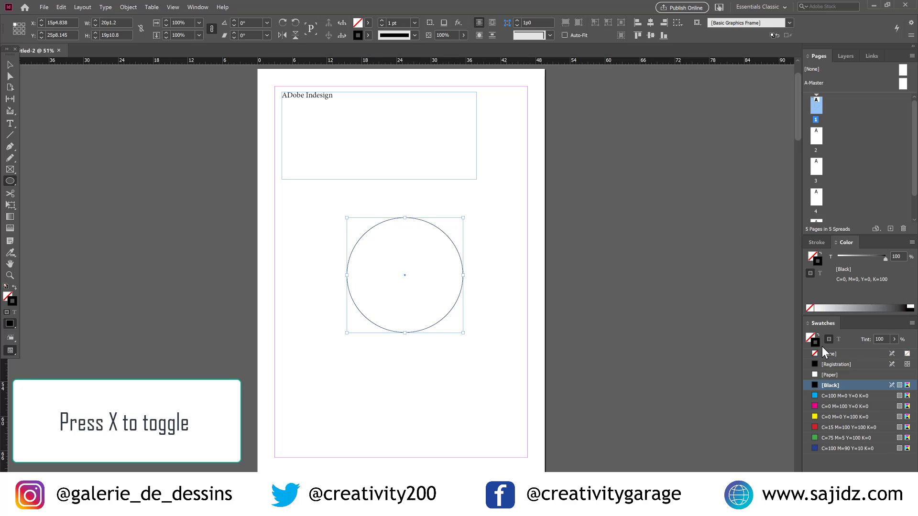
{"action": "key", "text": "x"}
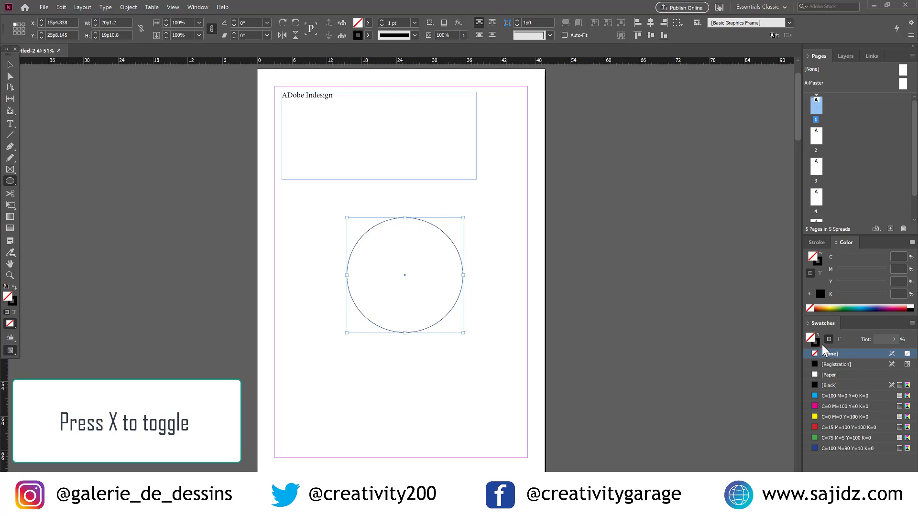
{"action": "key", "text": "x"}
{"action": "key", "text": "x"}
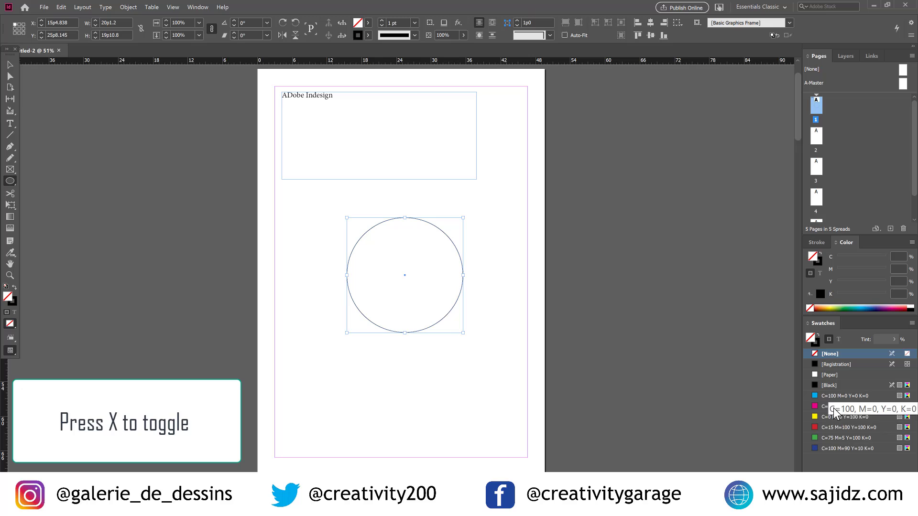
{"action": "left_click", "coordinate": [825, 406]}
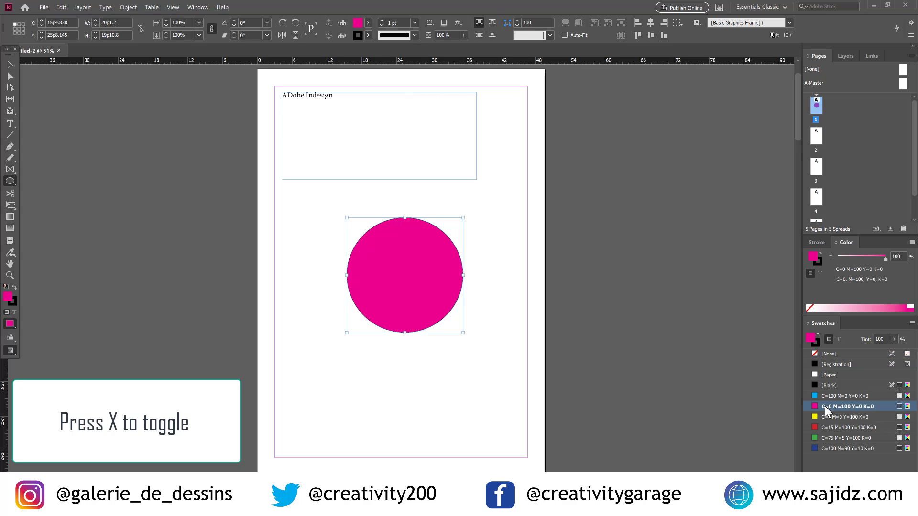
Give the circle an 8 pt black outline
{"action": "key", "text": "x"}
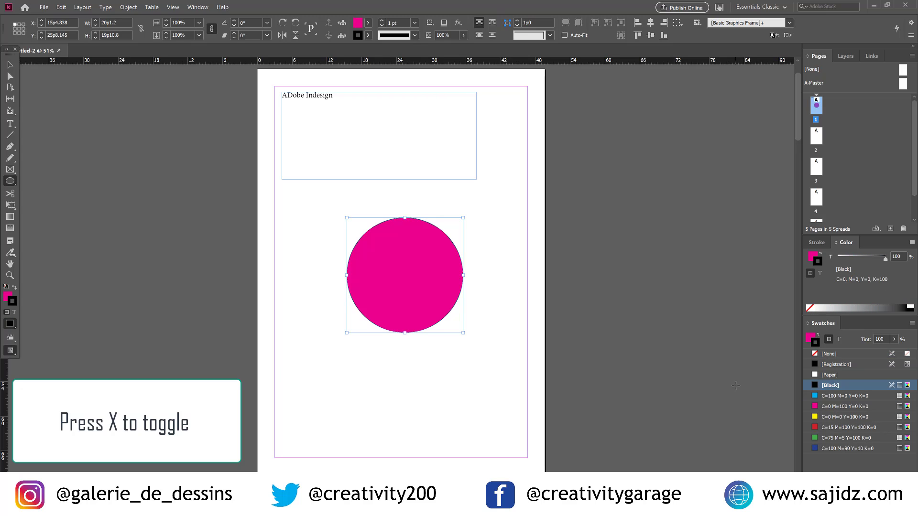
{"action": "left_click", "coordinate": [414, 23]}
{"action": "left_click", "coordinate": [400, 144]}
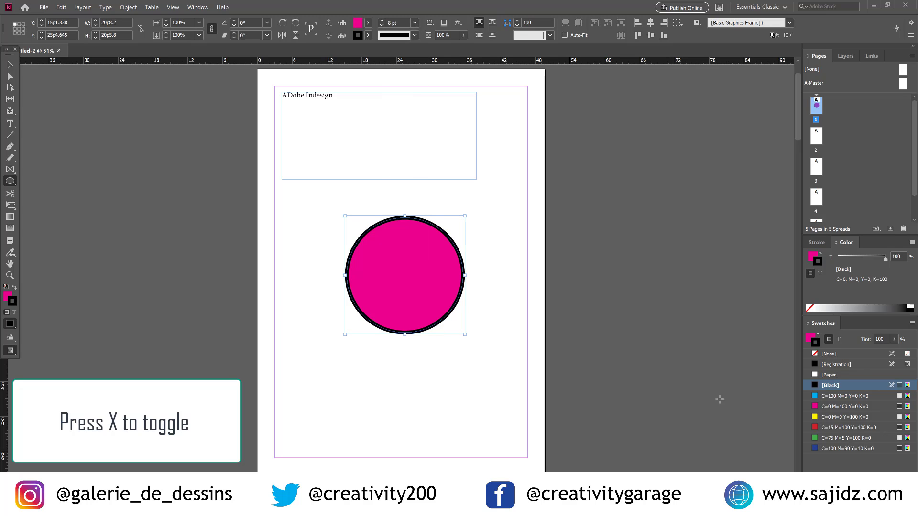
{"action": "key", "text": "x"}
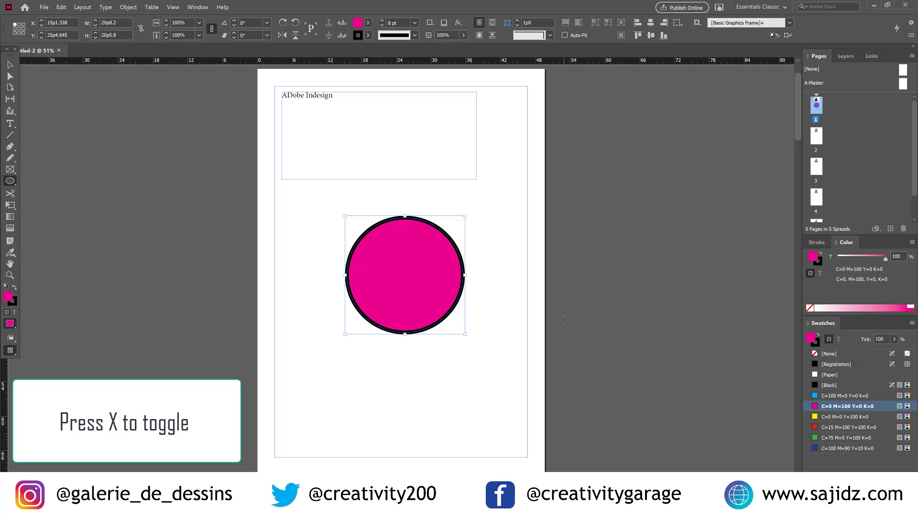
{"action": "key", "text": "x"}
{"action": "key", "text": "x"}
{"action": "key", "text": "x"}
{"action": "key", "text": "x"}
{"action": "key", "text": "x"}
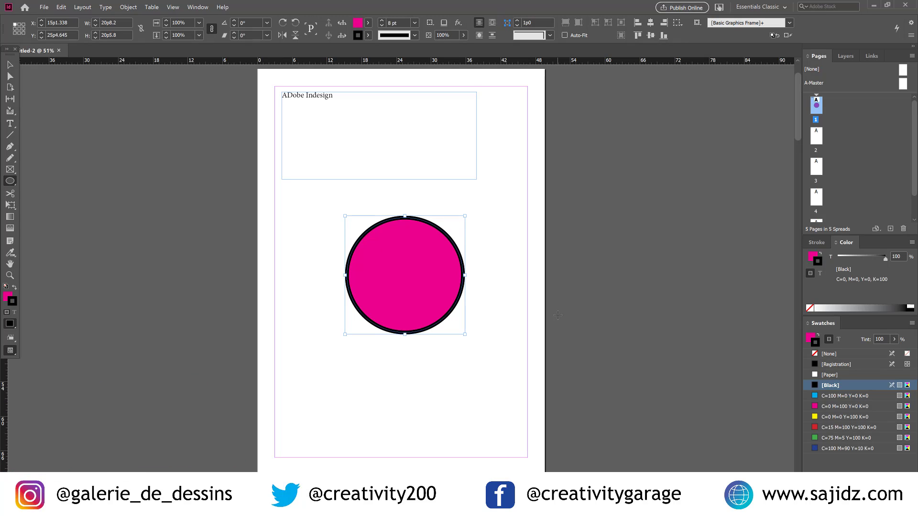
{"action": "key", "text": "x"}
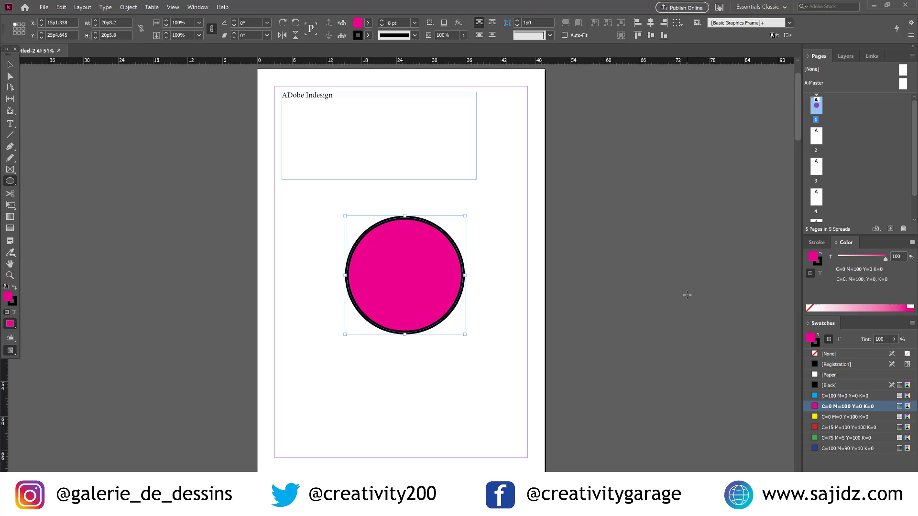
Cycle the circle's fill through none, magenta and gradient, leave it unfilled, and bring up the top frame's context menu
{"action": "key", "text": "slash"}
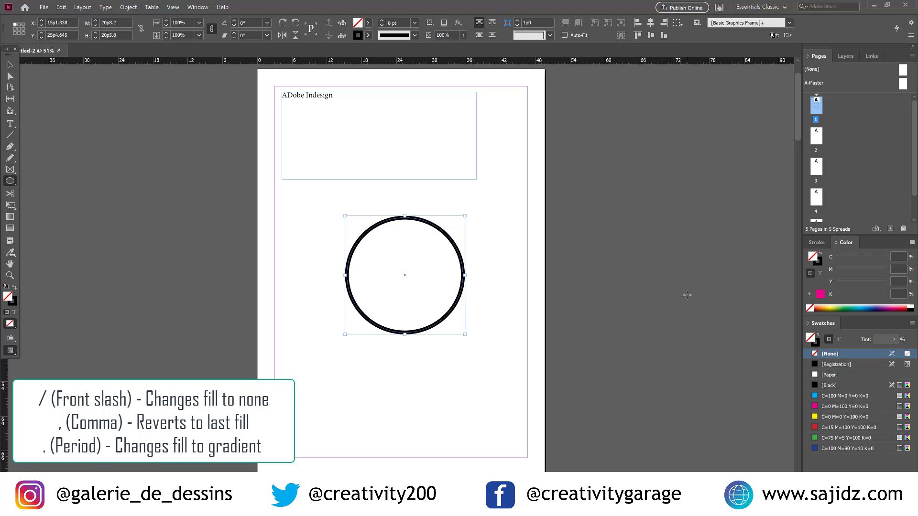
{"action": "key", "text": "comma"}
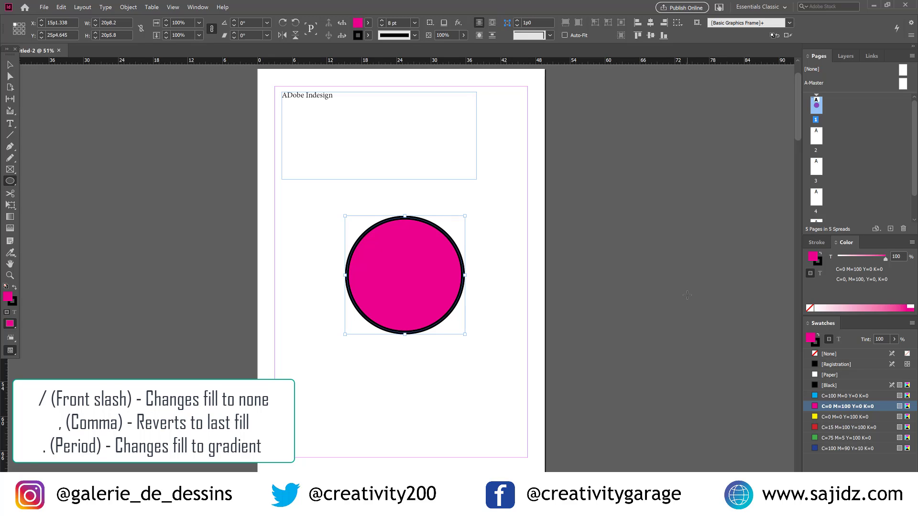
{"action": "key", "text": "period"}
{"action": "key", "text": "slash"}
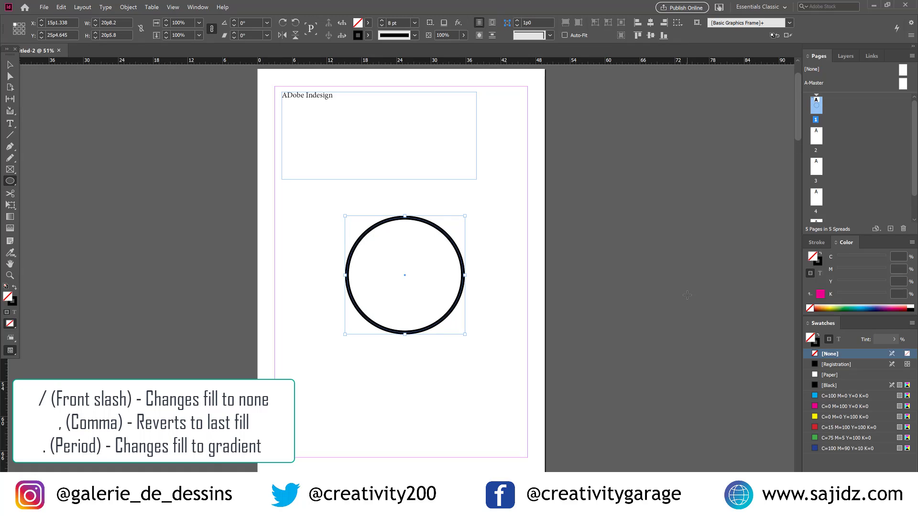
{"action": "key", "text": "comma"}
{"action": "key", "text": "period"}
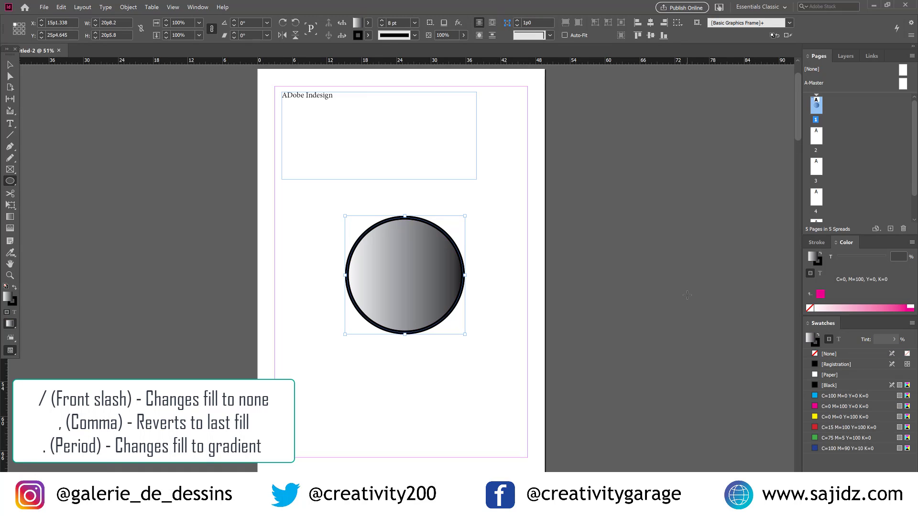
{"action": "key", "text": "slash"}
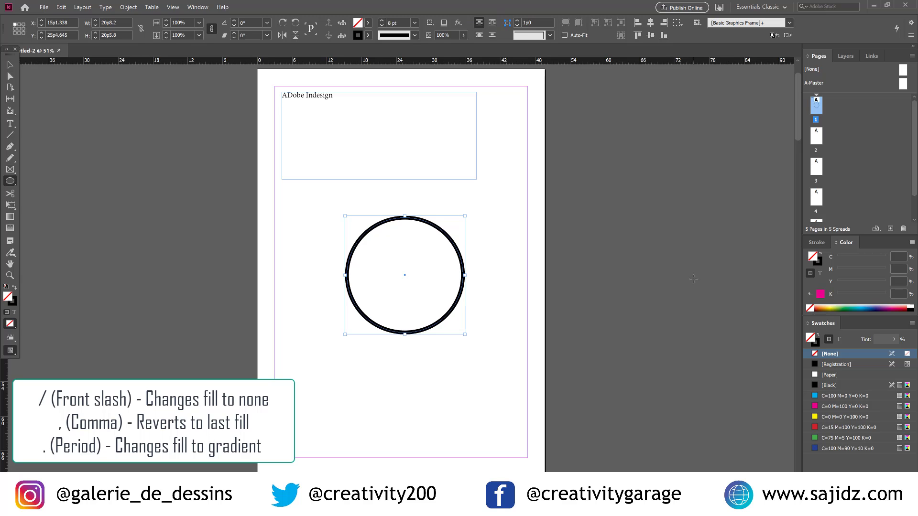
{"action": "key", "text": "t"}
{"action": "right_click", "coordinate": [331, 101]}
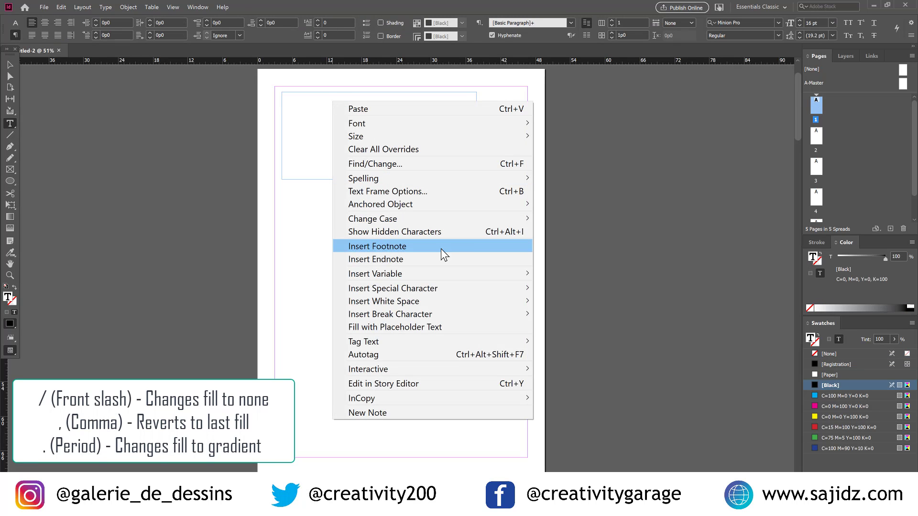
Fill the top frame with cat ipsum placeholder text and tighten the kerning of 'Cat ipsum dolor'
{"action": "left_click", "coordinate": [401, 327]}
{"action": "scroll", "coordinate": [324, 135], "scroll_direction": "up", "scroll_amount": 3}
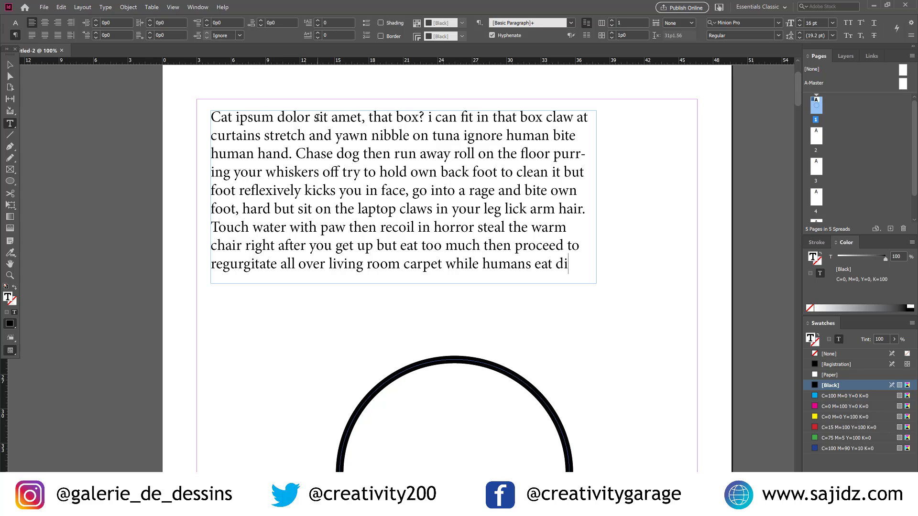
{"action": "left_click_drag", "start_coordinate": [310, 118], "coordinate": [211, 118]}
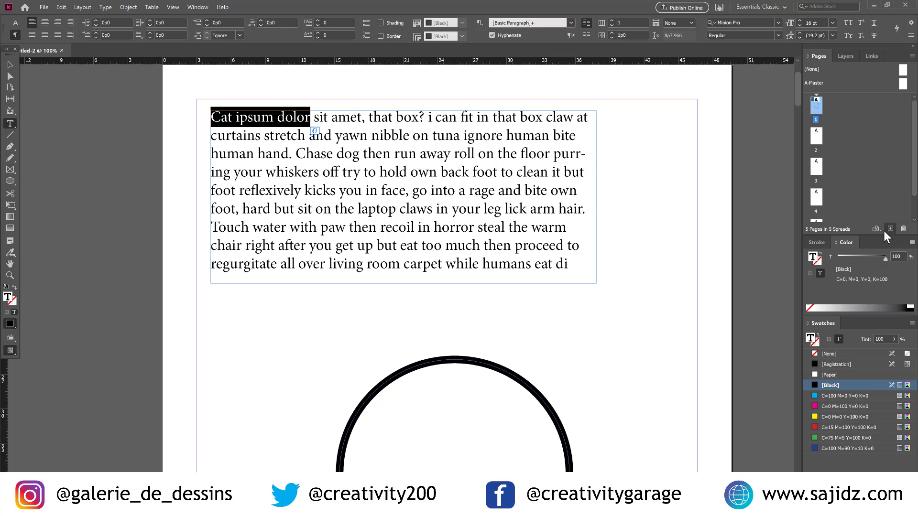
{"action": "key", "text": "alt+Left"}
{"action": "key", "text": "alt+Left"}
{"action": "key", "text": "alt+Left"}
{"action": "key", "text": "alt+Left"}
{"action": "key", "text": "alt+Left"}
{"action": "key", "text": "alt+Left"}
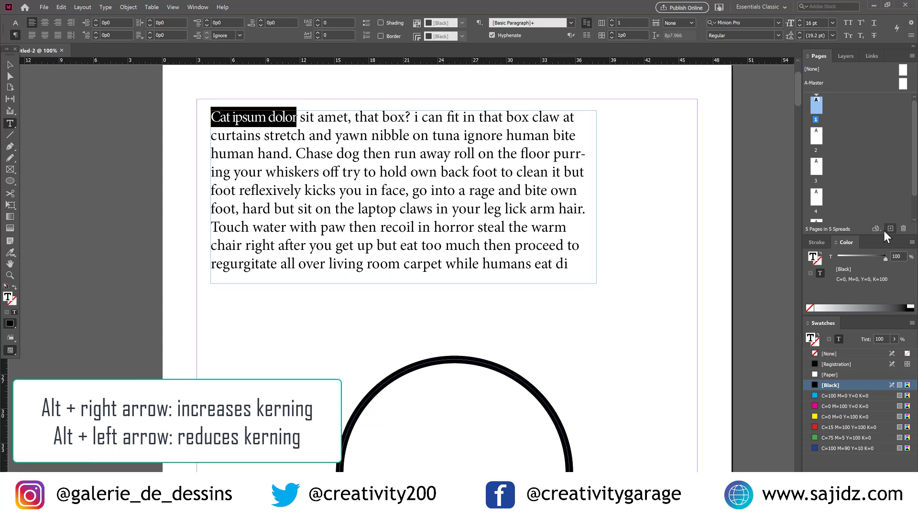
{"action": "key", "text": "alt+Right"}
{"action": "key", "text": "alt+Right"}
{"action": "key", "text": "alt+Right"}
{"action": "key", "text": "alt+Right"}
{"action": "key", "text": "alt+Right"}
{"action": "key", "text": "alt+Right"}
{"action": "key", "text": "alt+Right"}
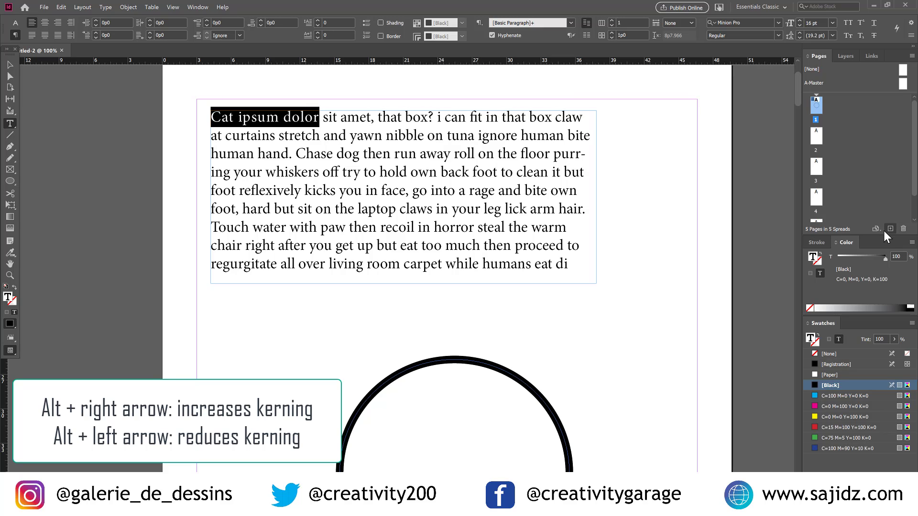
{"action": "key", "text": "alt+Left"}
{"action": "key", "text": "alt+Left"}
{"action": "key", "text": "alt+Left"}
{"action": "key", "text": "alt+Left"}
{"action": "key", "text": "alt+Left"}
{"action": "key", "text": "alt+Left"}
{"action": "key", "text": "alt+Left"}
{"action": "key", "text": "alt+Left"}
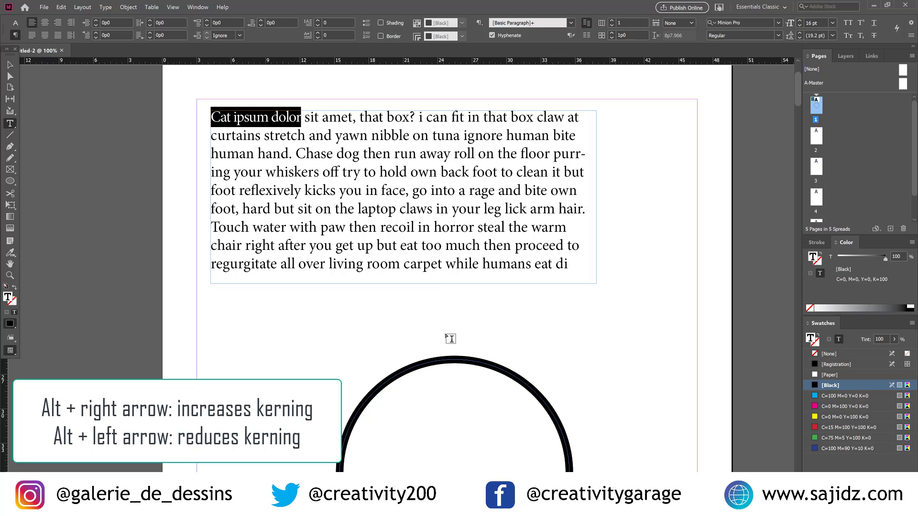
Reduce the leading of all the placeholder text to 15.2 pt
{"action": "left_click", "coordinate": [574, 262]}
{"action": "key", "text": "ctrl+a"}
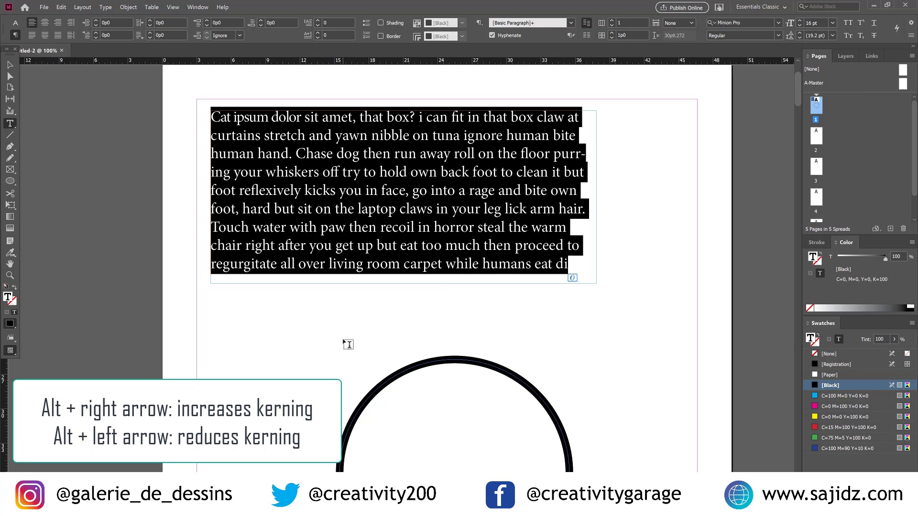
{"action": "key", "text": "alt+Down"}
{"action": "key", "text": "alt+Down"}
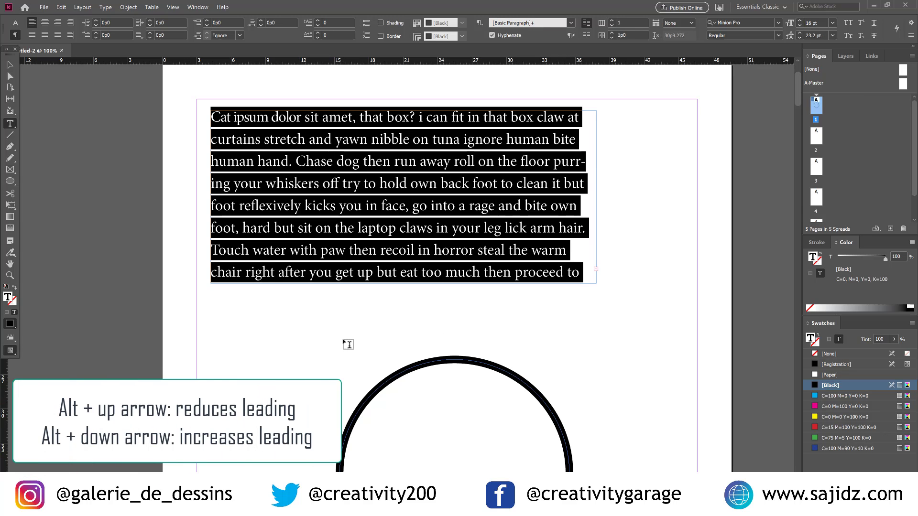
{"action": "key", "text": "alt+Up"}
{"action": "key", "text": "alt+Up"}
{"action": "key", "text": "alt+Up"}
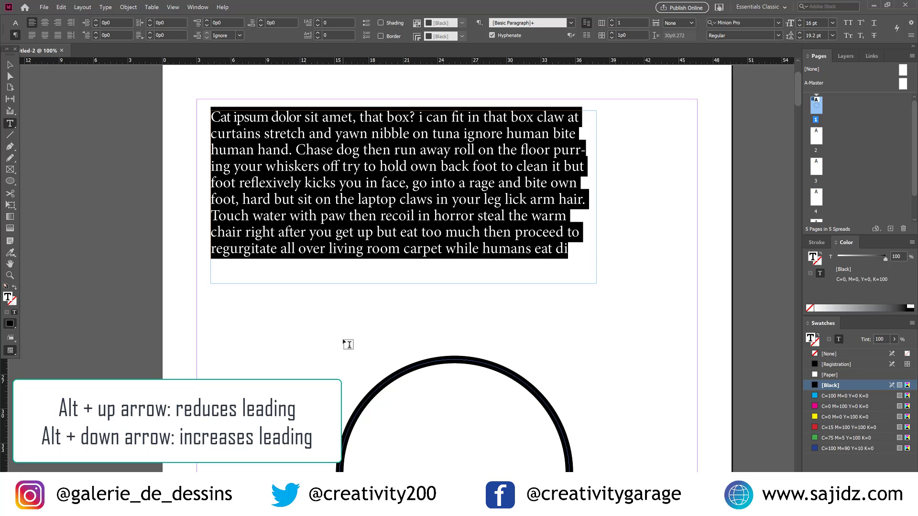
{"action": "left_click", "coordinate": [676, 204]}
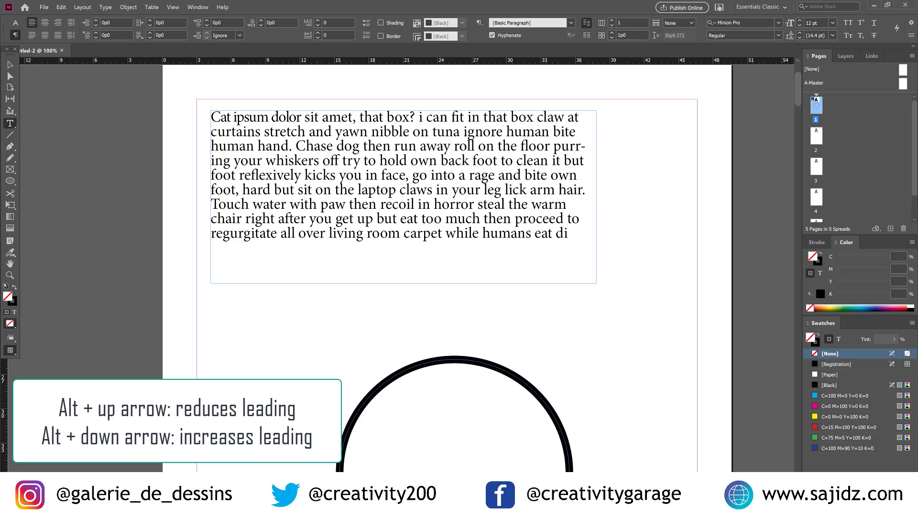
On the A-Master page, add a top-right text frame reading 'sample text' and select it
{"action": "double_click", "coordinate": [903, 85]}
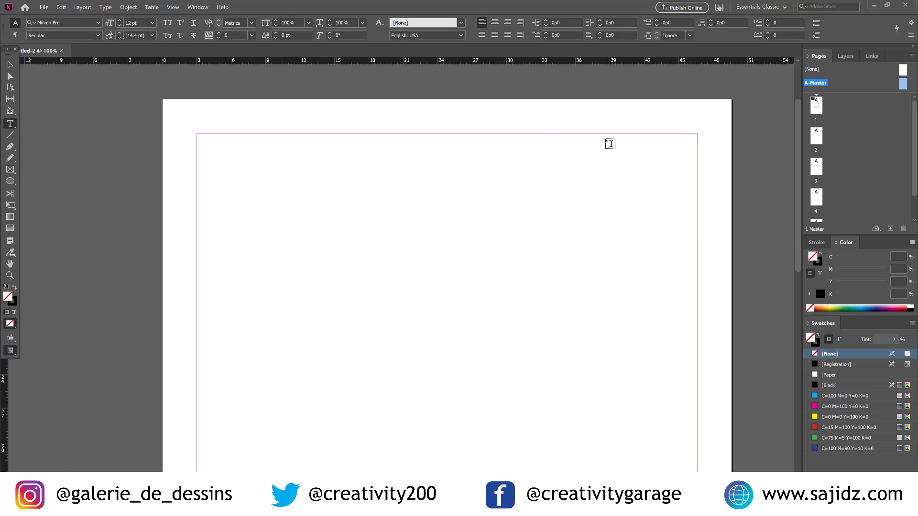
{"action": "left_click_drag", "start_coordinate": [605, 139], "coordinate": [693, 176]}
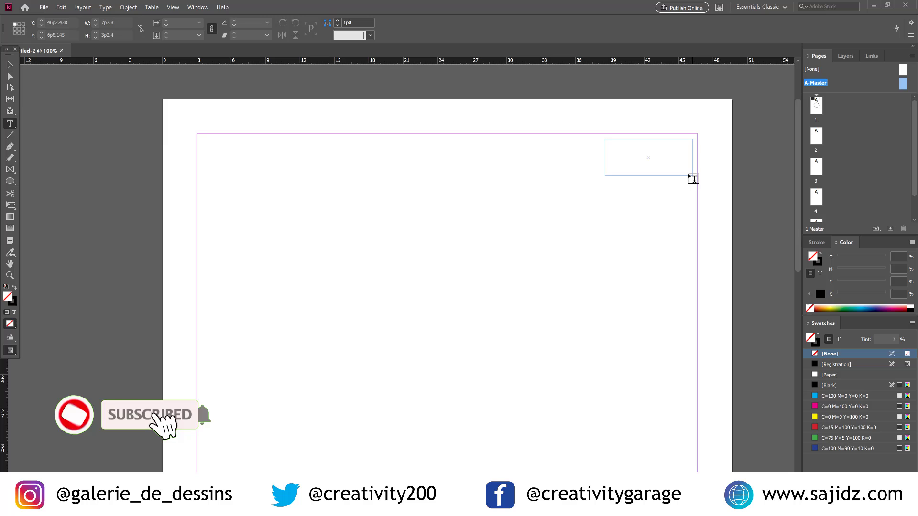
{"action": "type", "text": "sample pa"}
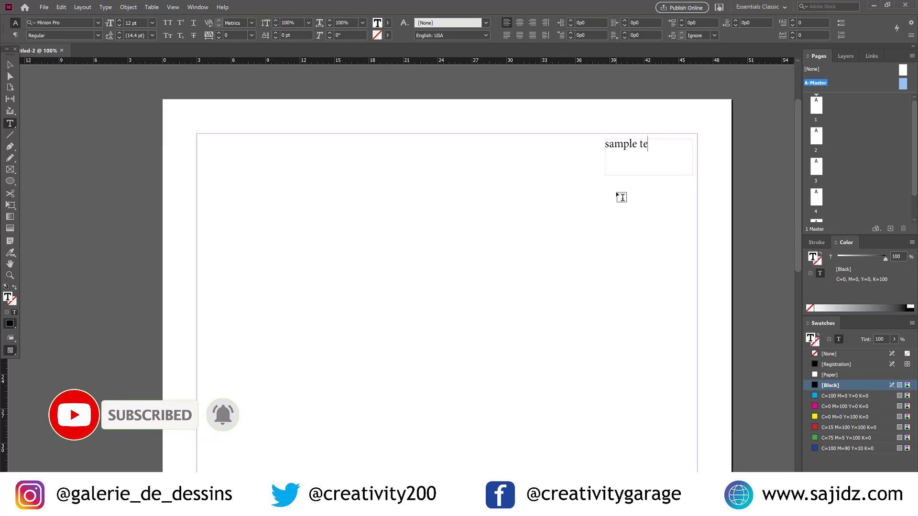
{"action": "left_click", "coordinate": [8, 68]}
{"action": "left_click", "coordinate": [646, 175]}
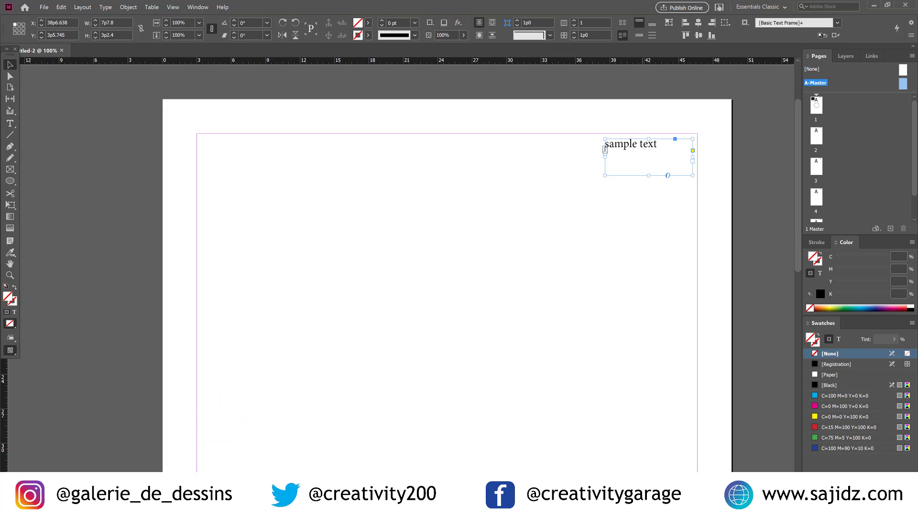
Go to page 3 through the Pages panel
{"action": "double_click", "coordinate": [817, 140]}
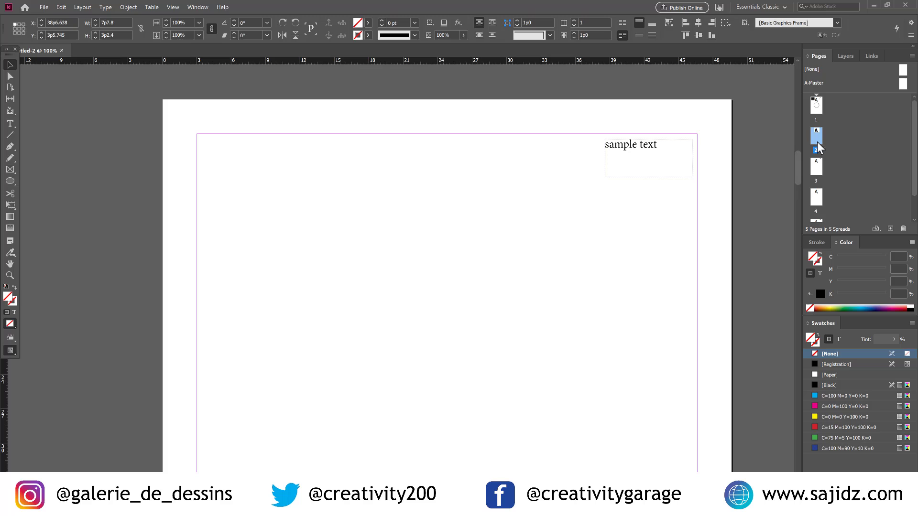
{"action": "scroll", "coordinate": [649, 211], "scroll_direction": "down", "scroll_amount": 3}
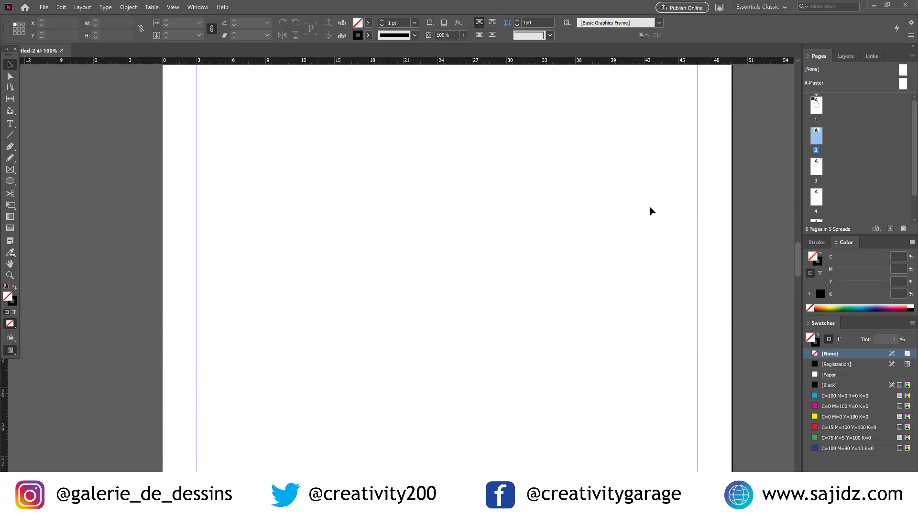
{"action": "scroll", "coordinate": [824, 156], "scroll_direction": "down", "scroll_amount": 1}
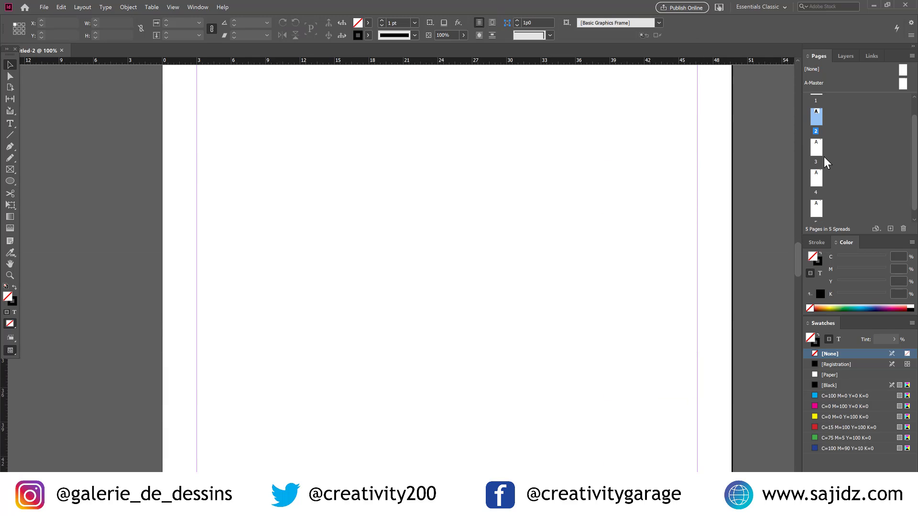
{"action": "double_click", "coordinate": [817, 203]}
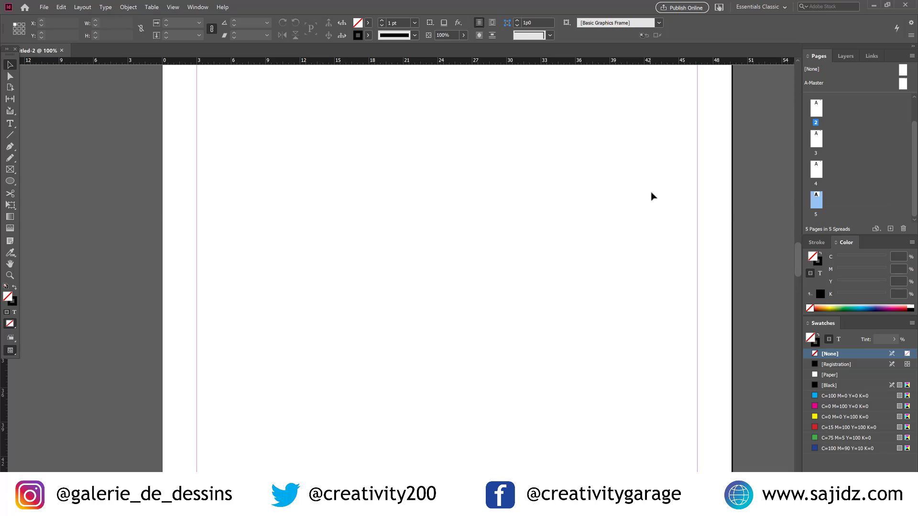
{"action": "scroll", "coordinate": [650, 191], "scroll_direction": "down", "scroll_amount": 3}
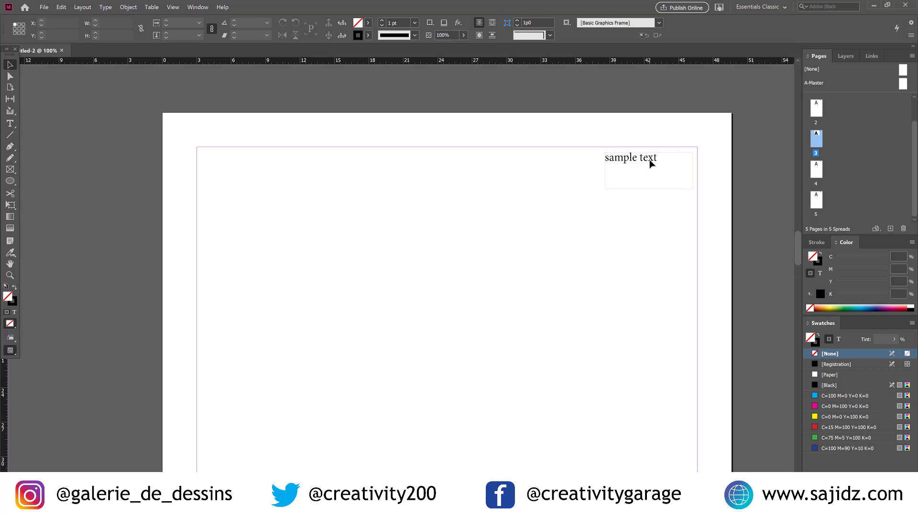
Override the master 'sample text' frame on this page and delete it
{"action": "double_click", "coordinate": [644, 160], "text": "ctrl+shift"}
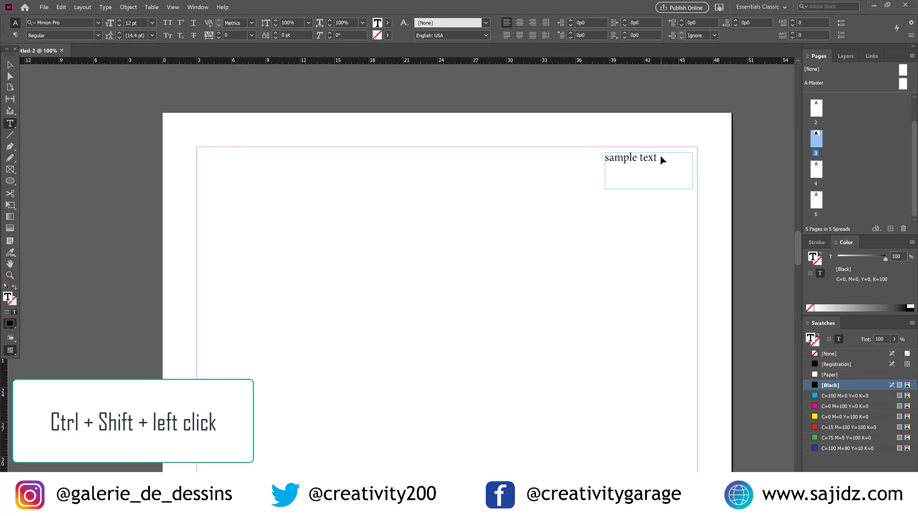
{"action": "left_click", "coordinate": [642, 161], "text": "ctrl+shift"}
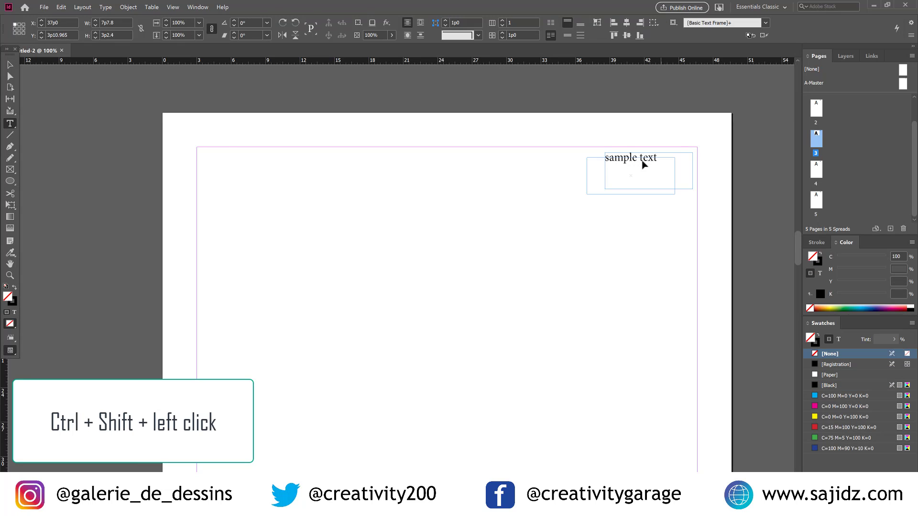
{"action": "left_click", "coordinate": [688, 162], "text": "ctrl+shift"}
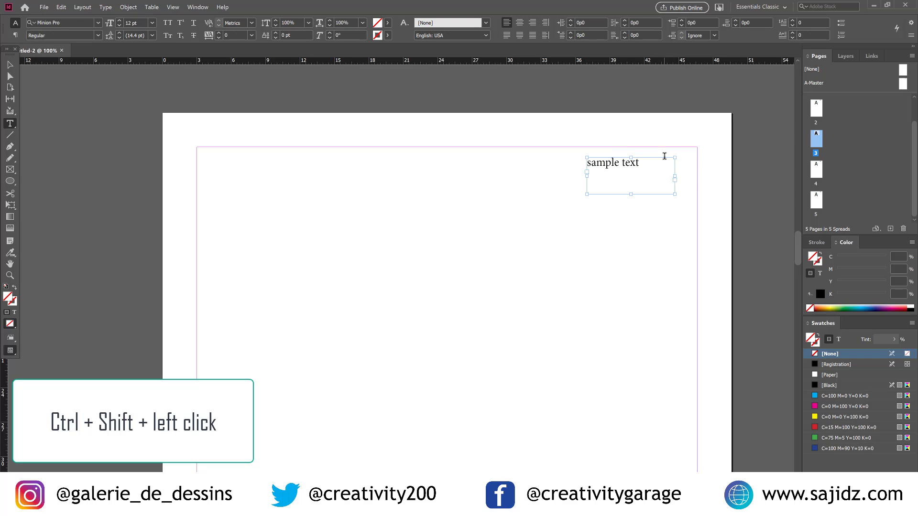
{"action": "key", "text": "Delete"}
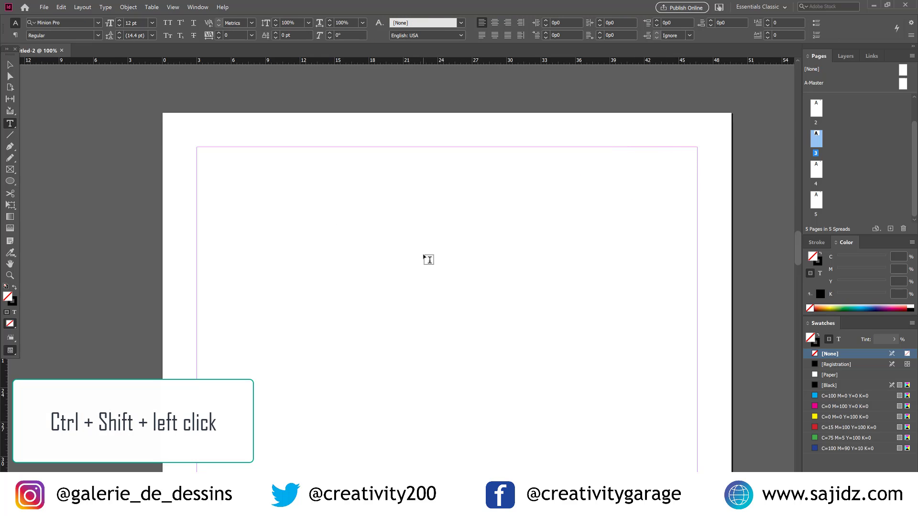
{"action": "left_click", "coordinate": [427, 246], "text": "ctrl+shift"}
{"action": "key", "text": "ctrl+minus"}
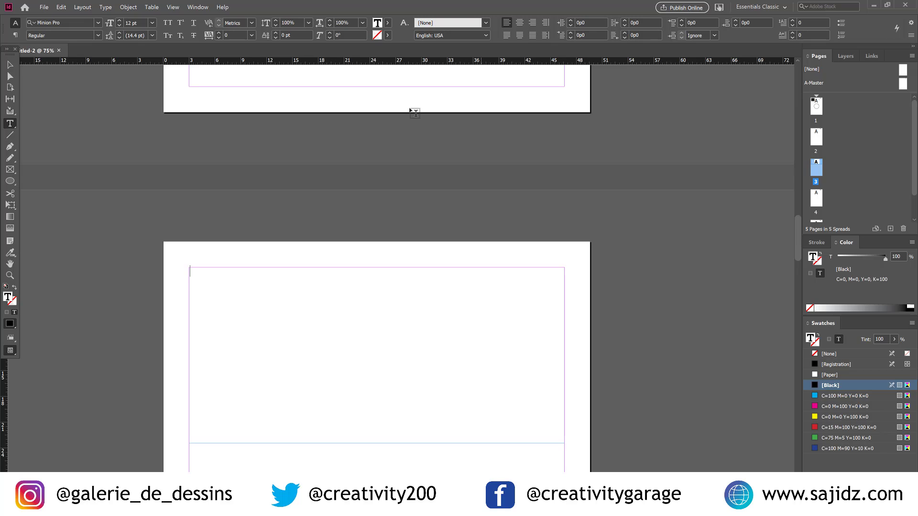
{"action": "left_click", "coordinate": [154, 10]}
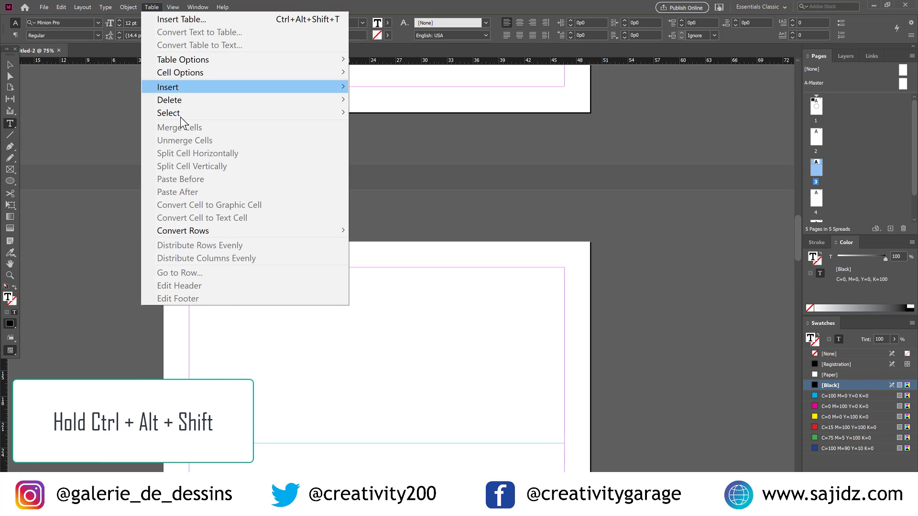
{"action": "left_click", "coordinate": [408, 7]}
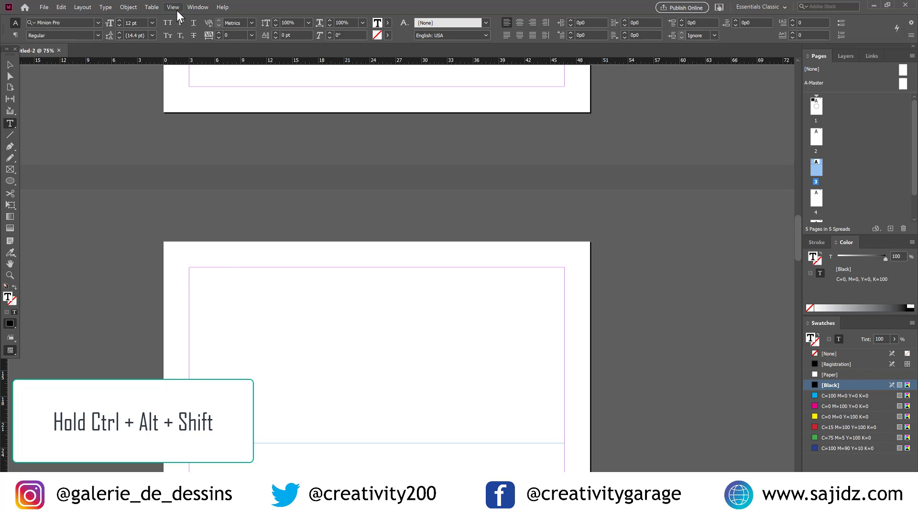
{"action": "left_click", "coordinate": [151, 7]}
{"action": "key", "text": "Escape"}
{"action": "left_click", "coordinate": [127, 7]}
{"action": "left_click", "coordinate": [161, 8]}
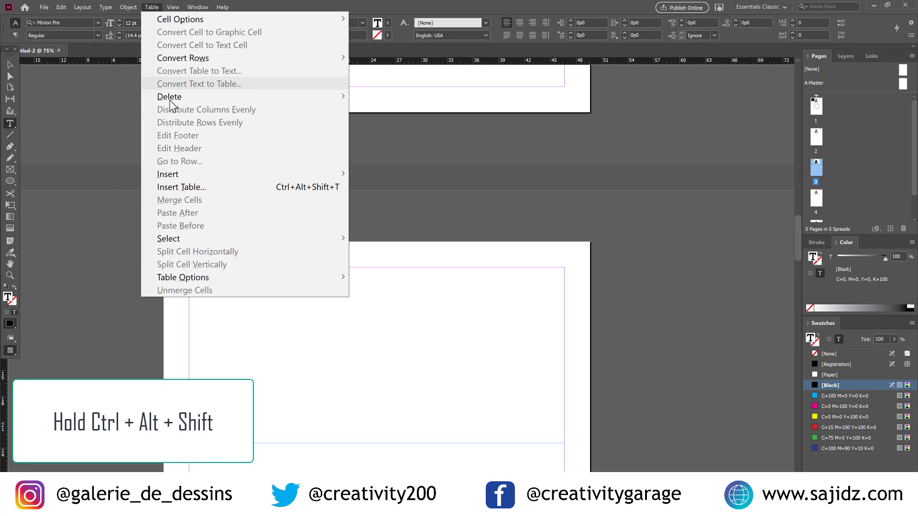
{"action": "mouse_move", "coordinate": [207, 282]}
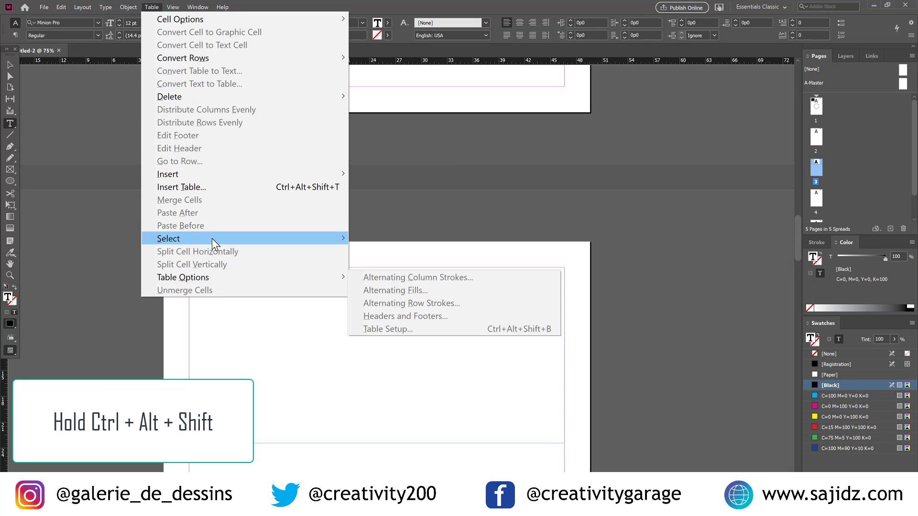
{"action": "left_click", "coordinate": [222, 8]}
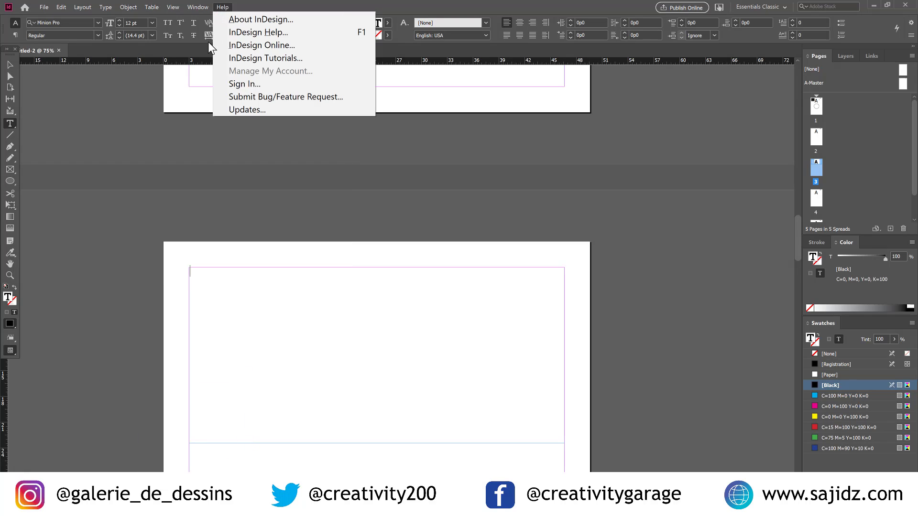
{"action": "left_click", "coordinate": [155, 5]}
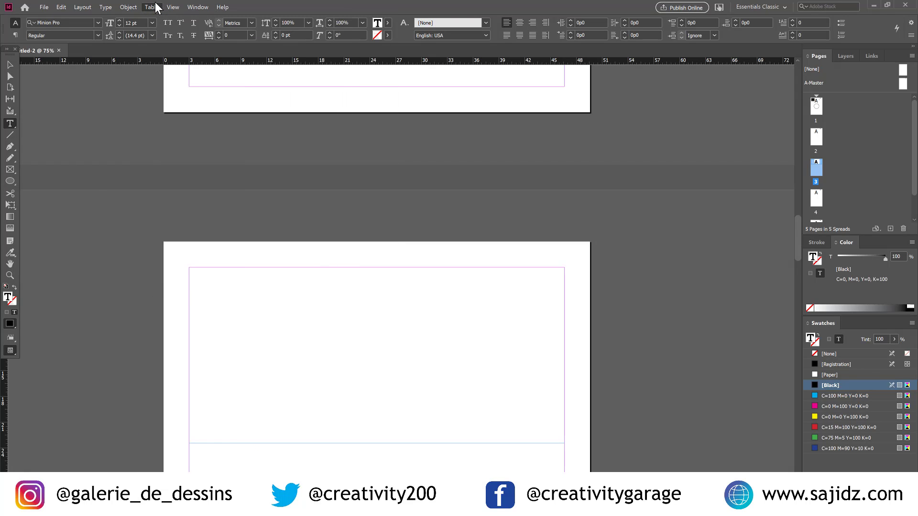
{"action": "left_click", "coordinate": [155, 5]}
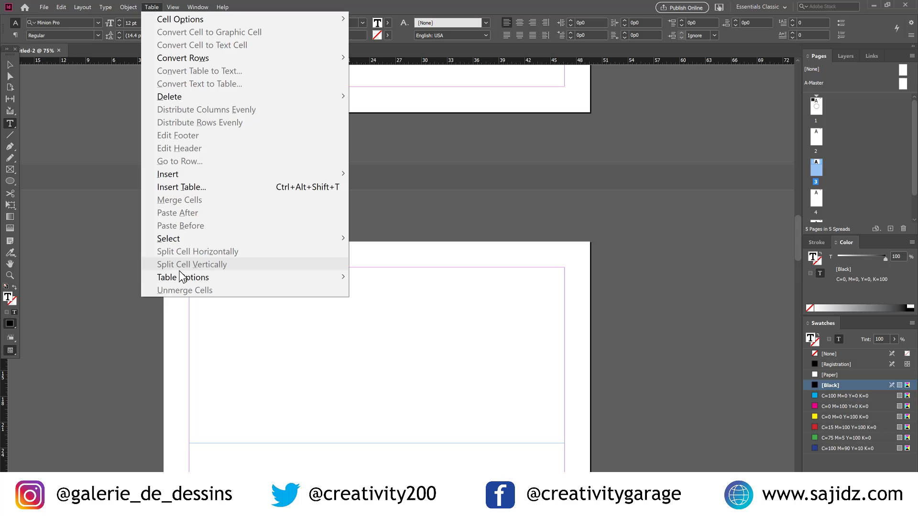
{"action": "left_click", "coordinate": [403, 252]}
{"action": "scroll", "coordinate": [403, 247], "scroll_direction": "down", "scroll_amount": 1}
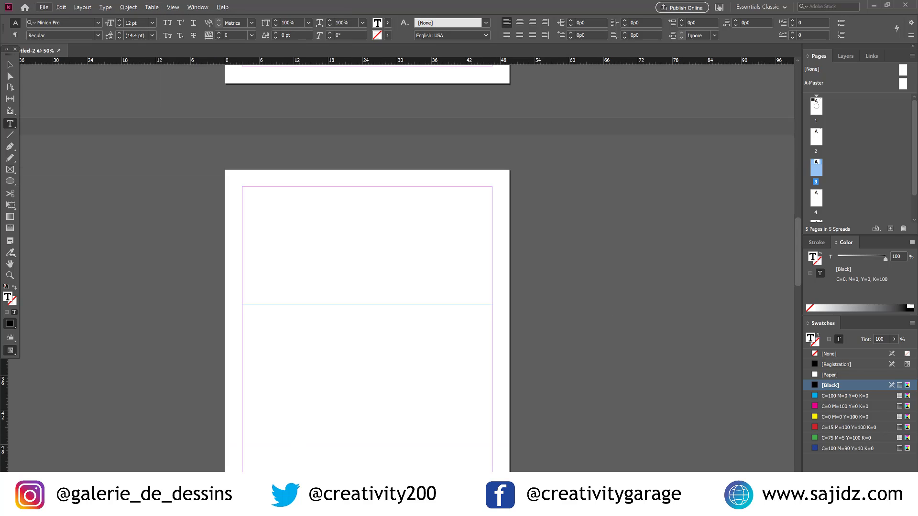